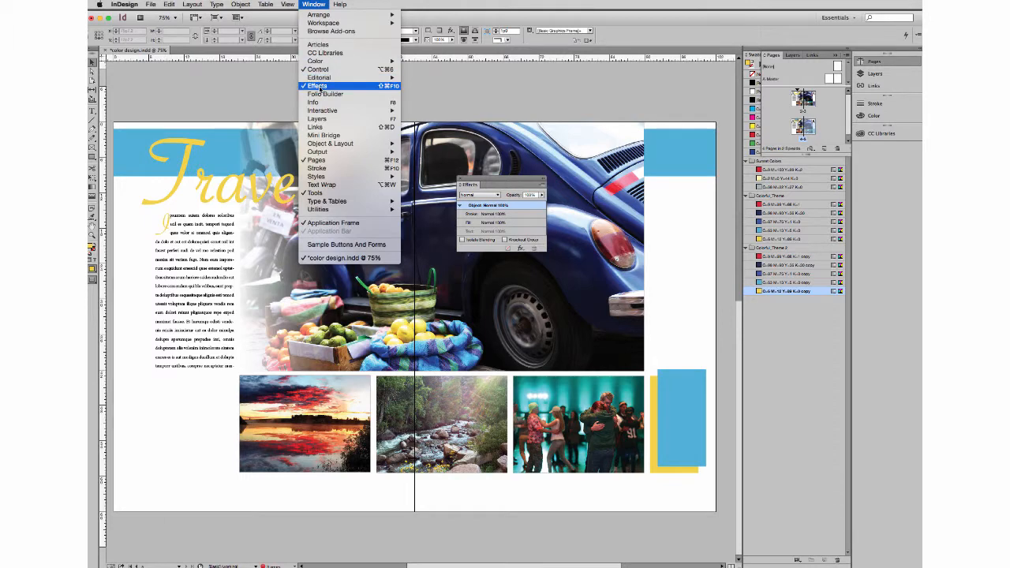
Step: Move the floating Effects panel higher over the blue car photo
left_click(513, 186)
left_click_drag(468, 186, 422, 156)
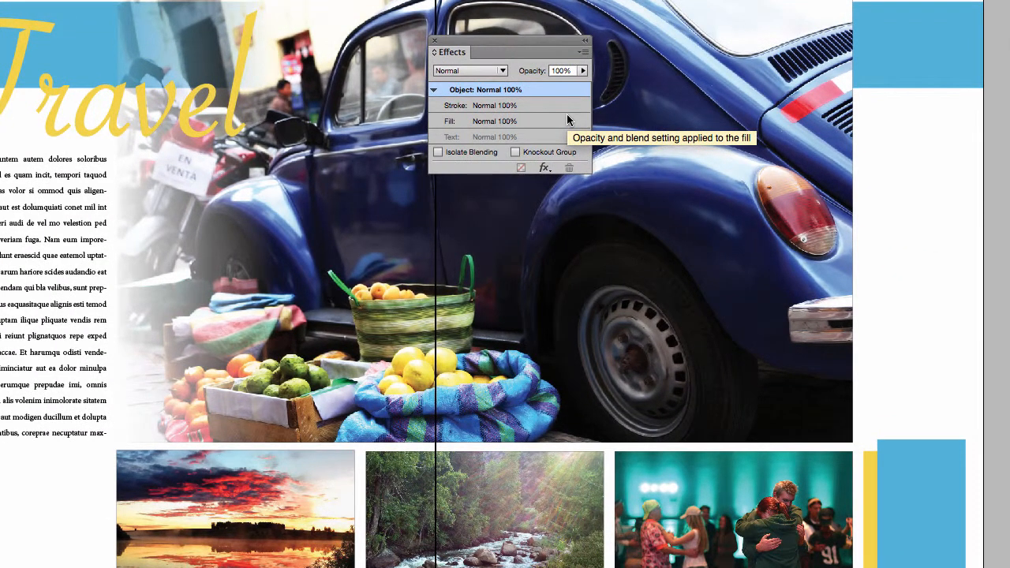
left_click(480, 213)
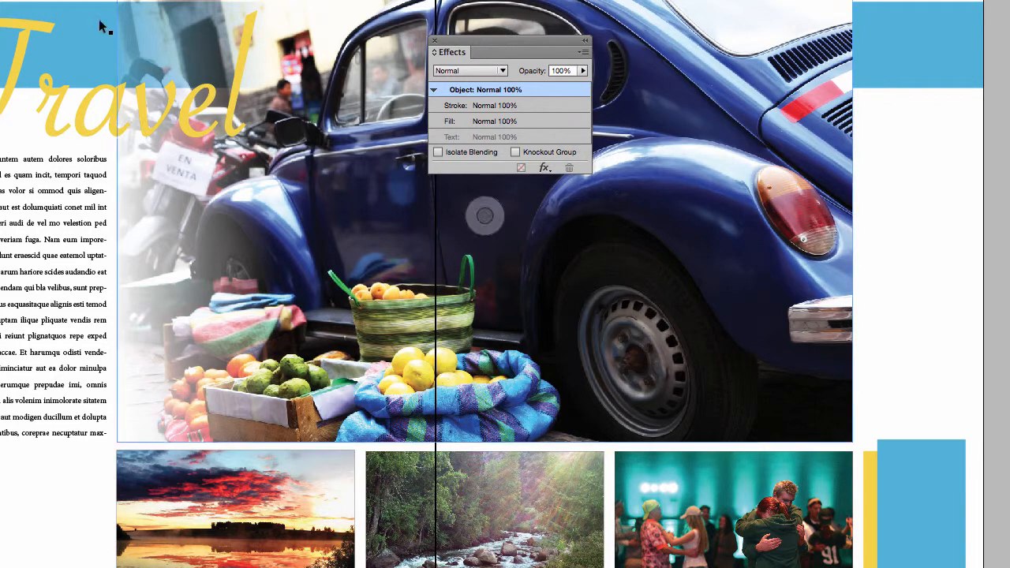
Step: Select the Travel title and examine its opacity control and the fill and object levels that effects can target
left_click(22, 30)
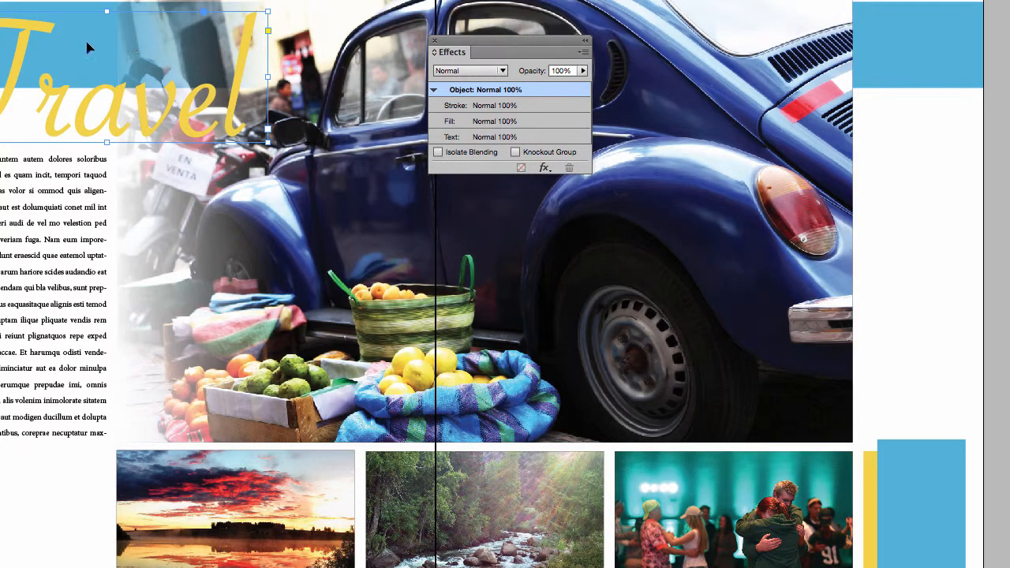
left_click(584, 71)
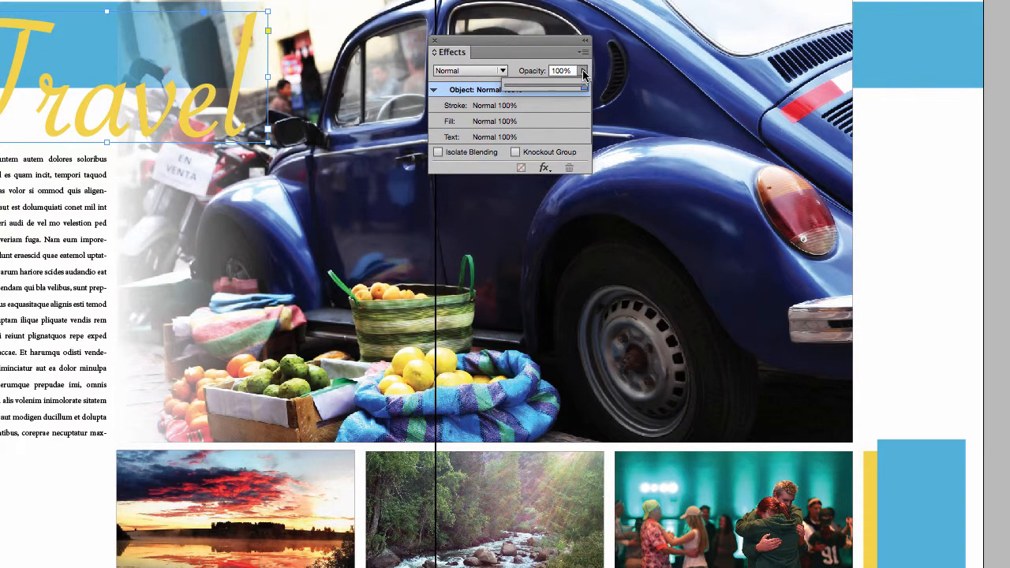
left_click_drag(577, 87, 606, 93)
left_click(566, 121)
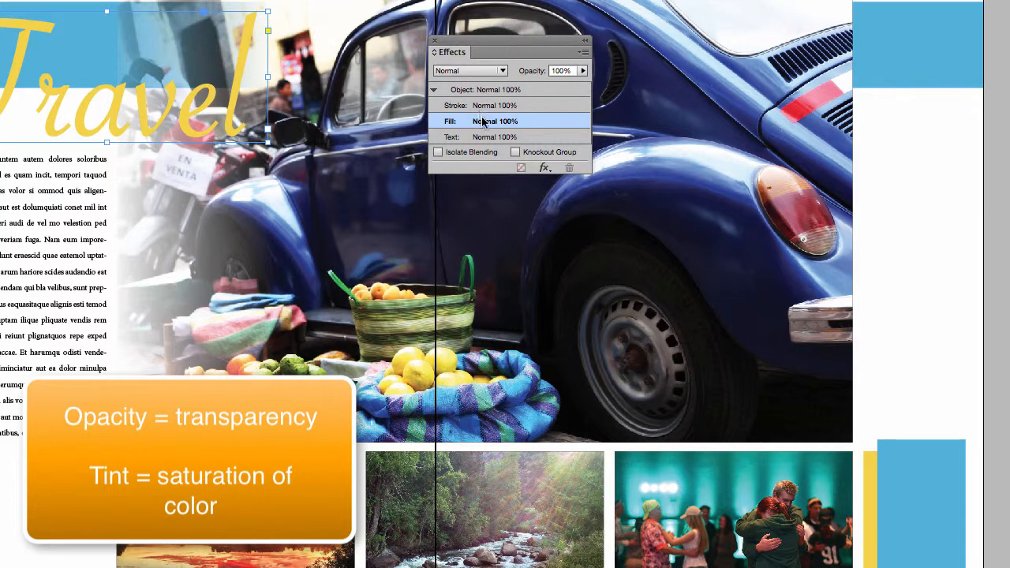
left_click(549, 91)
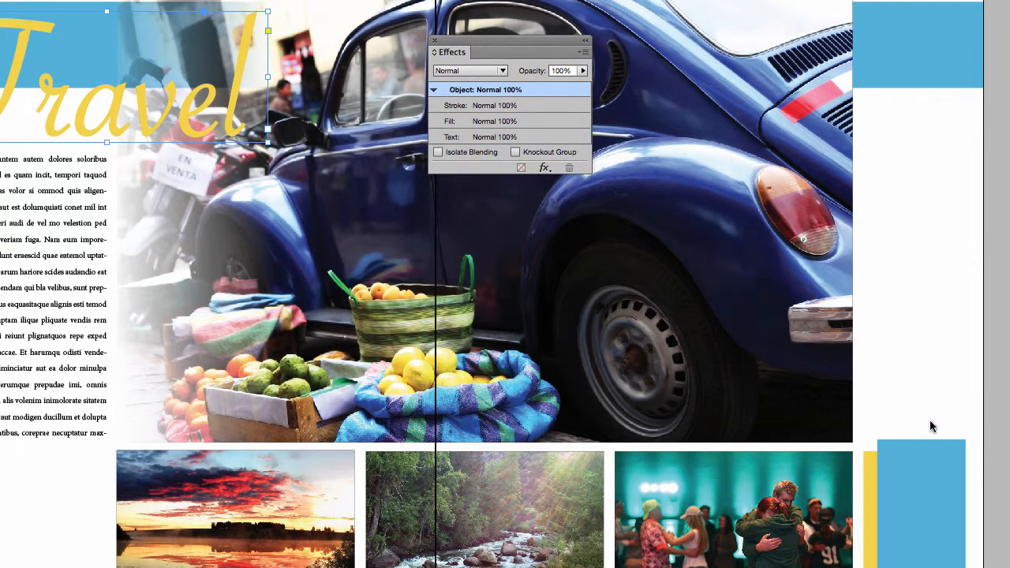
Step: Set the blending mode of the Travel title and of the blue rectangle overlapping the yellow one to Multiply
left_click(484, 216)
left_click(501, 70)
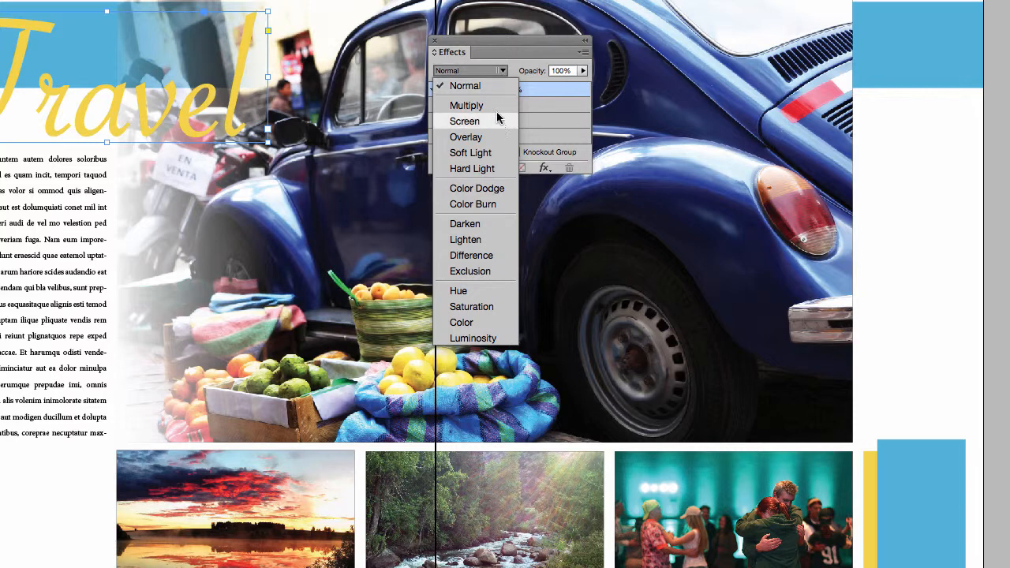
left_click(497, 106)
left_click(904, 462)
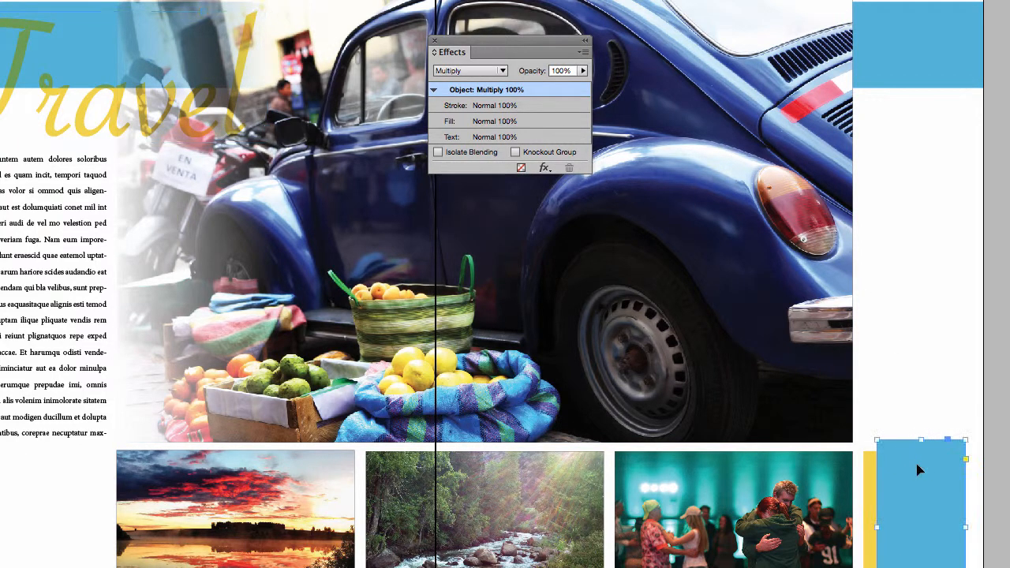
left_click(501, 71)
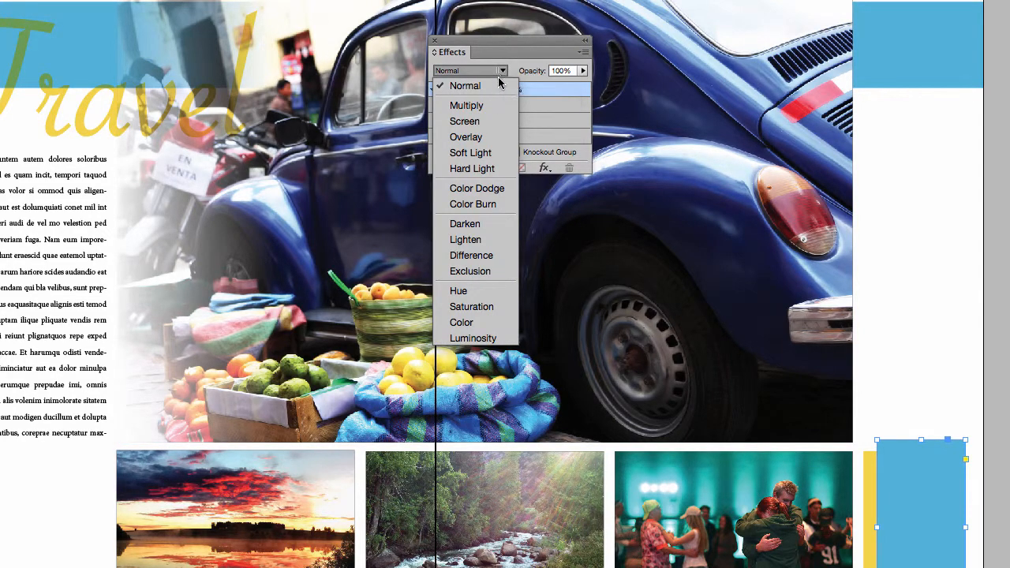
left_click(487, 105)
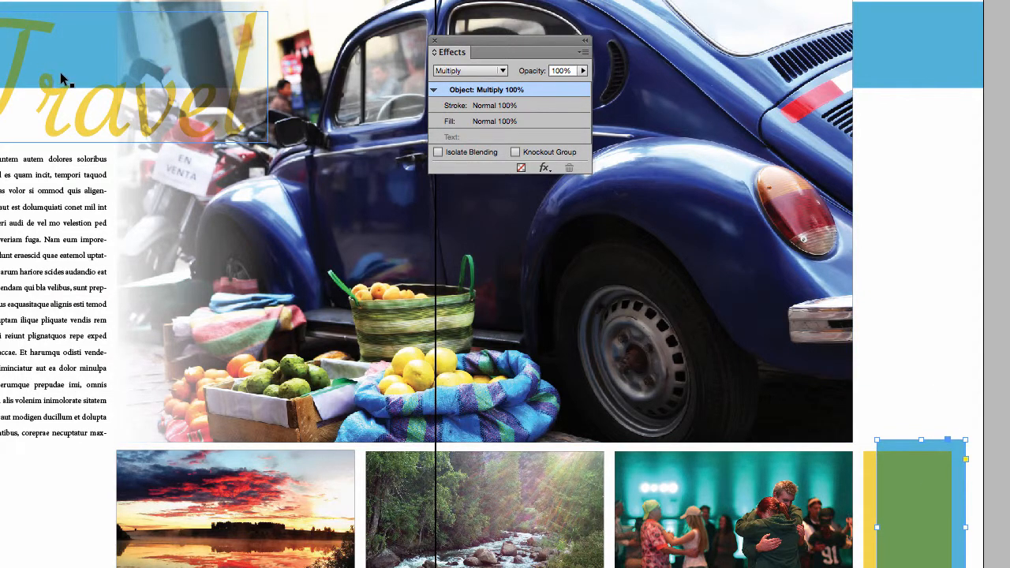
Step: Set the blending mode of the overlapping blue rectangle and of the Travel title to Screen
left_click(470, 70)
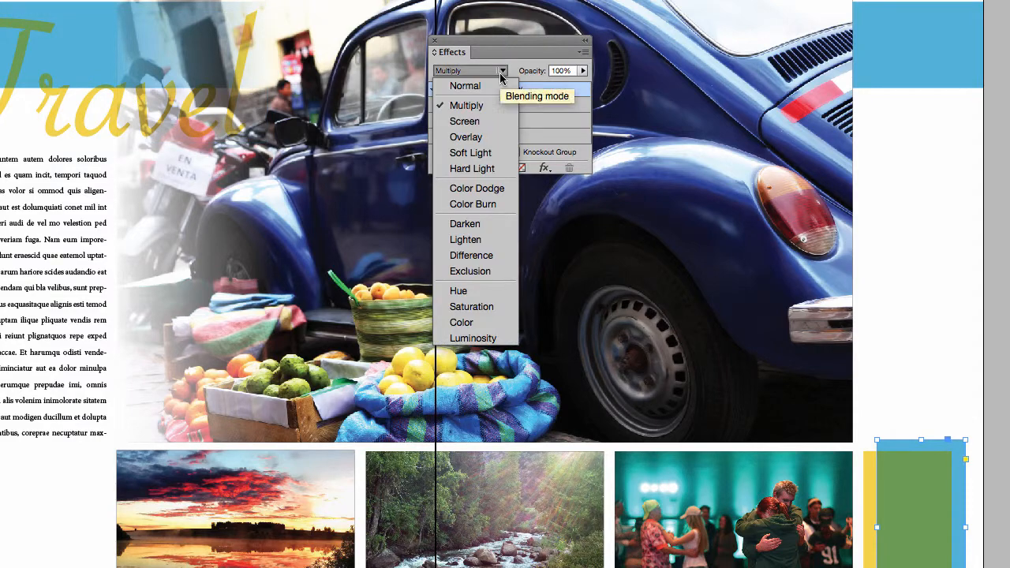
left_click(463, 121)
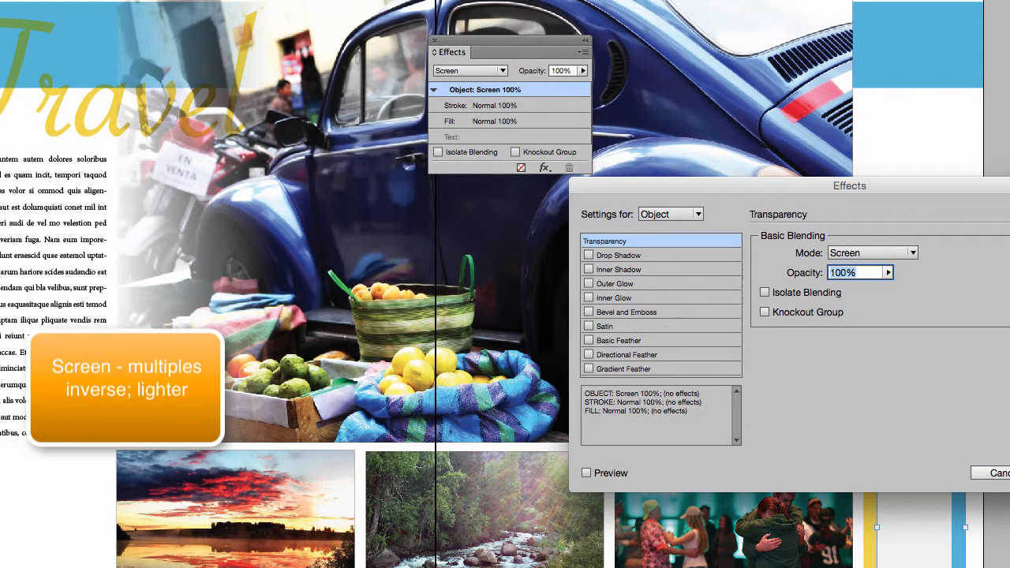
left_click(991, 472)
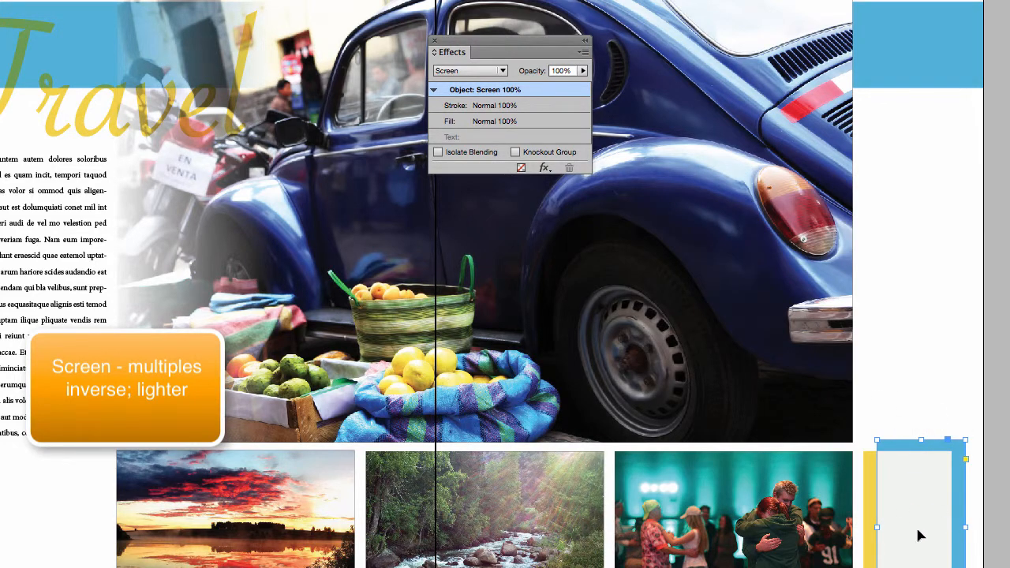
left_click(137, 78)
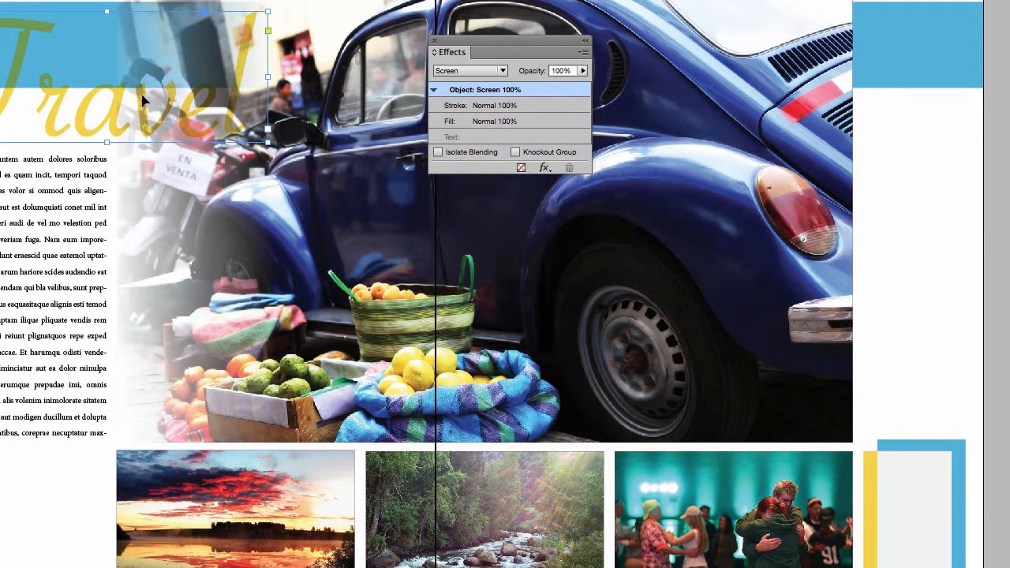
left_click(471, 70)
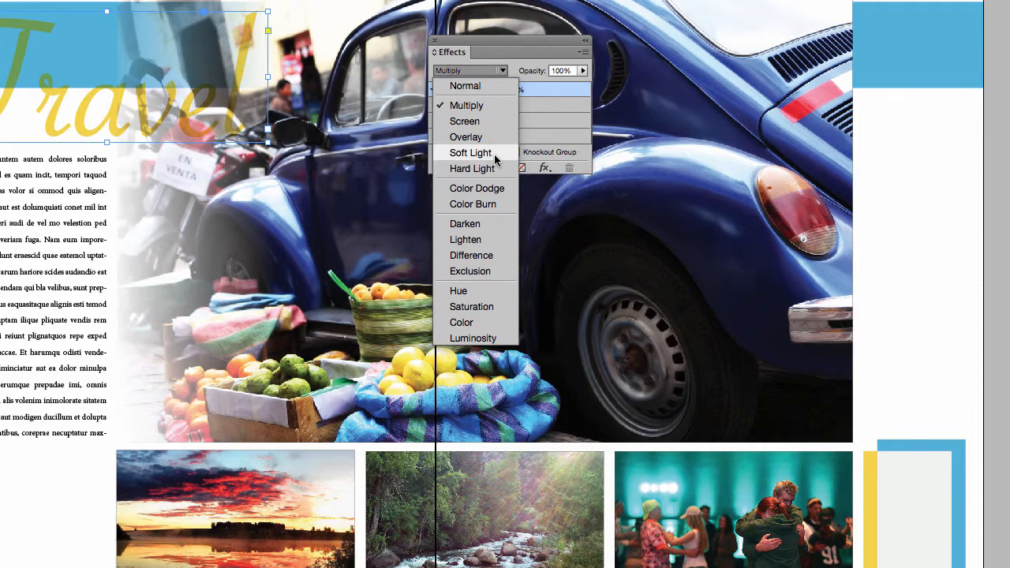
left_click(464, 121)
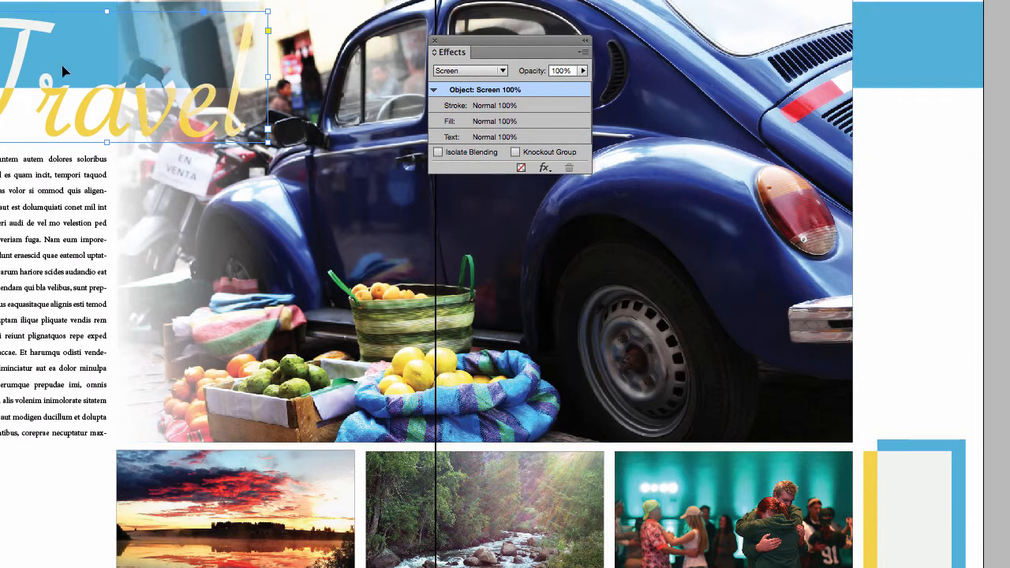
Step: Change the blending mode of the Travel title and the overlapping blue rectangle to Overlay
left_click(503, 71)
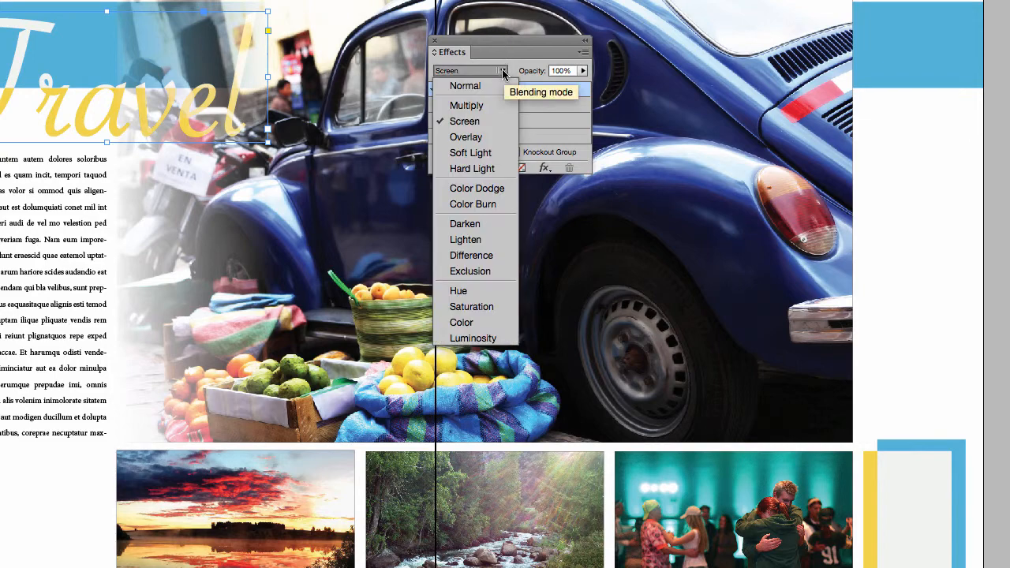
left_click(466, 137)
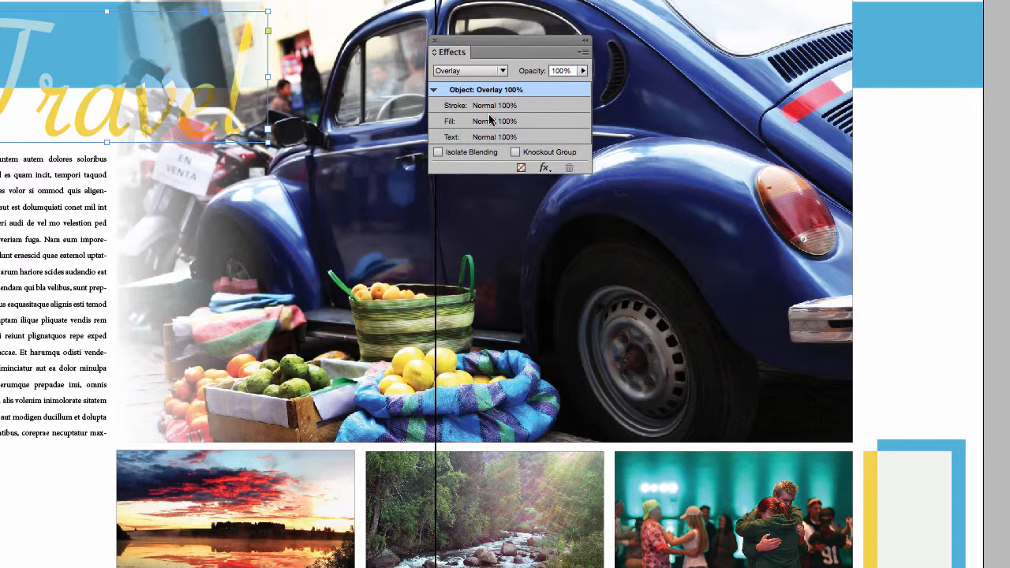
left_click(939, 483)
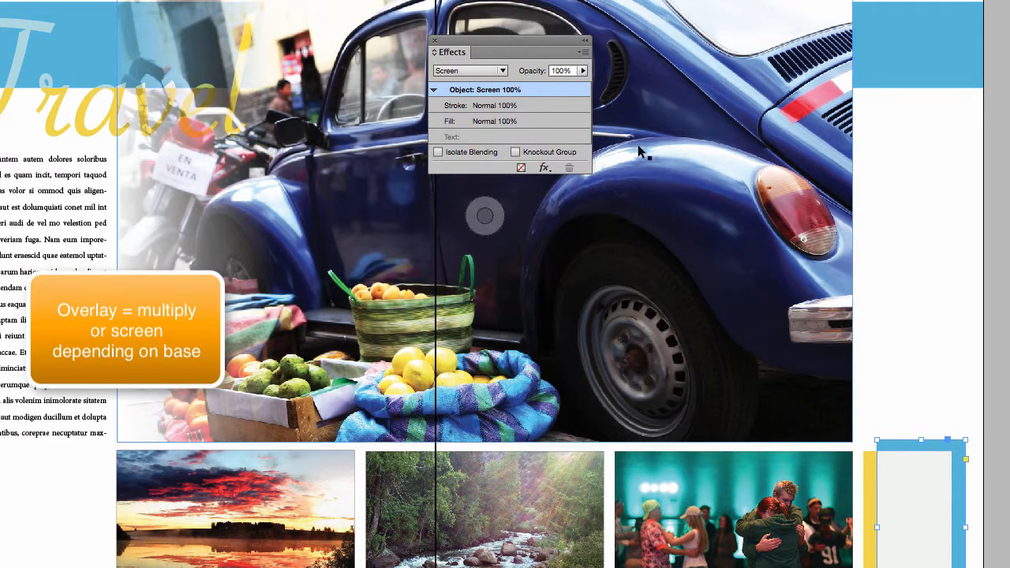
left_click(492, 76)
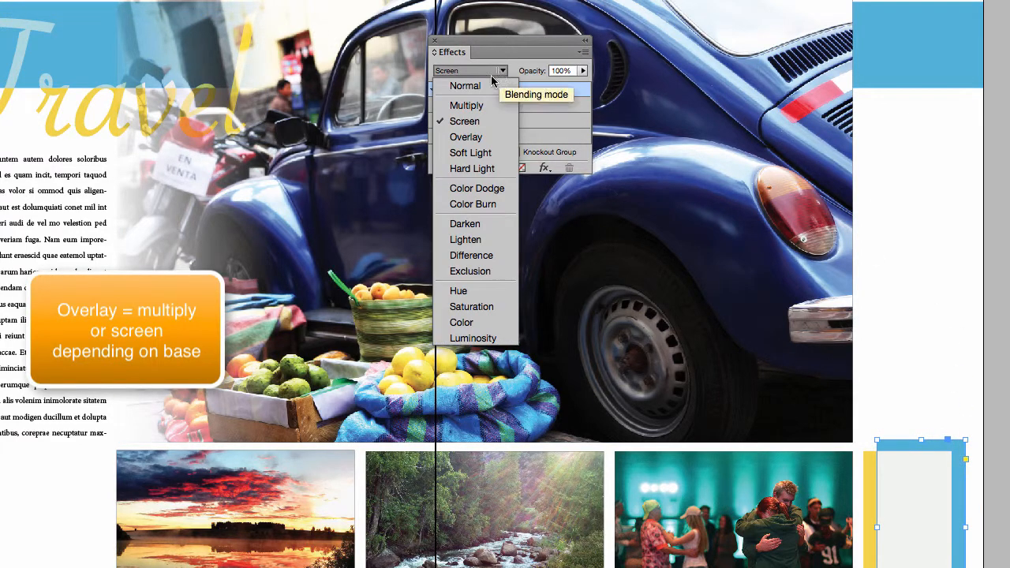
left_click(467, 137)
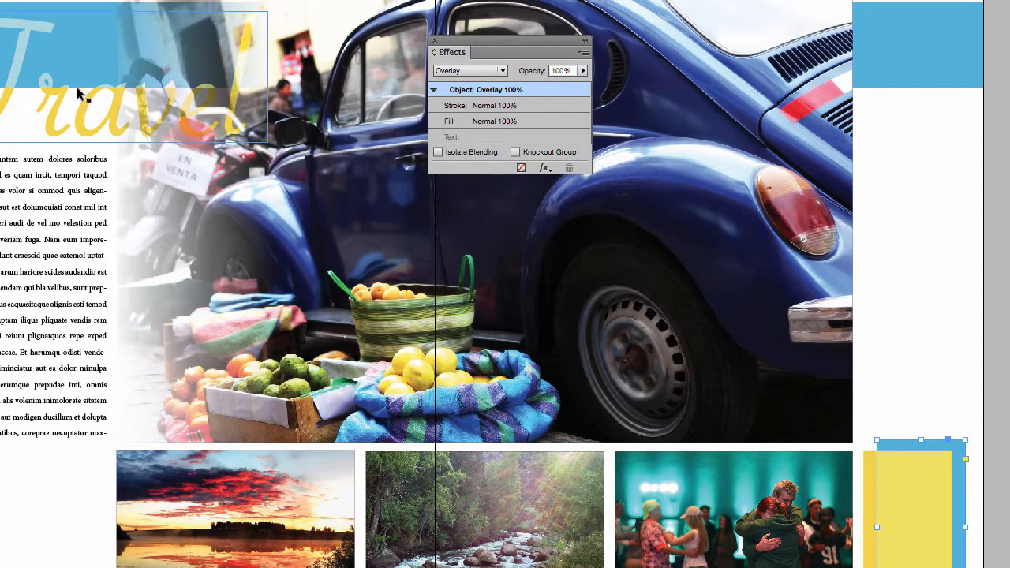
Step: Apply the Soft Light blending mode to the Travel title and to the blue rectangle over the yellow one
left_click(58, 49)
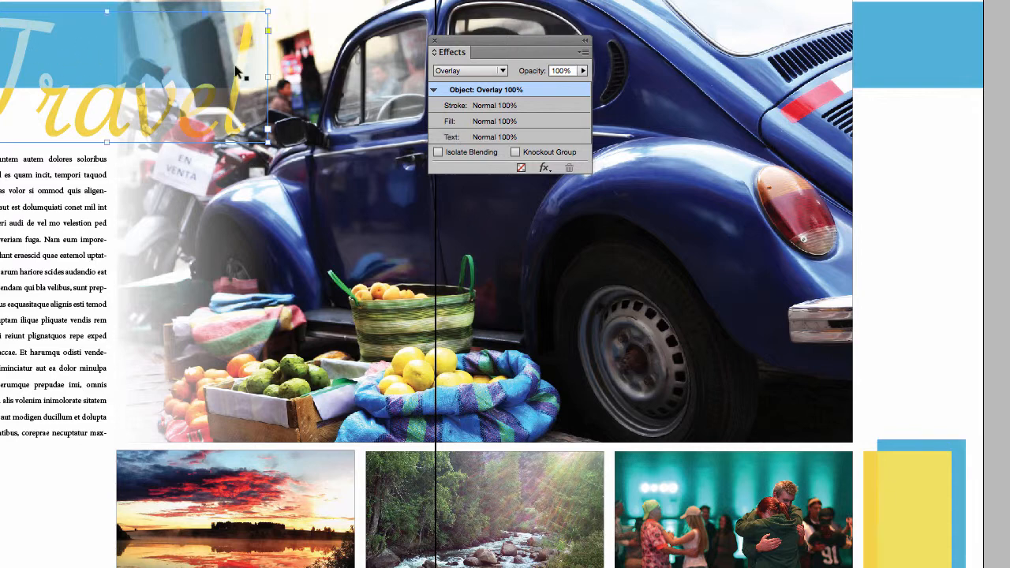
left_click(500, 71)
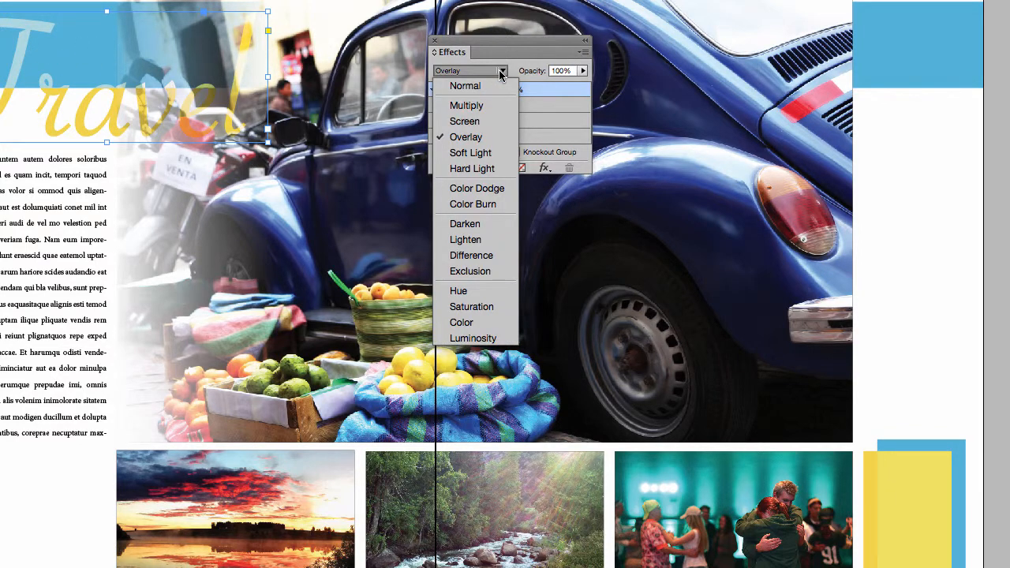
left_click(471, 152)
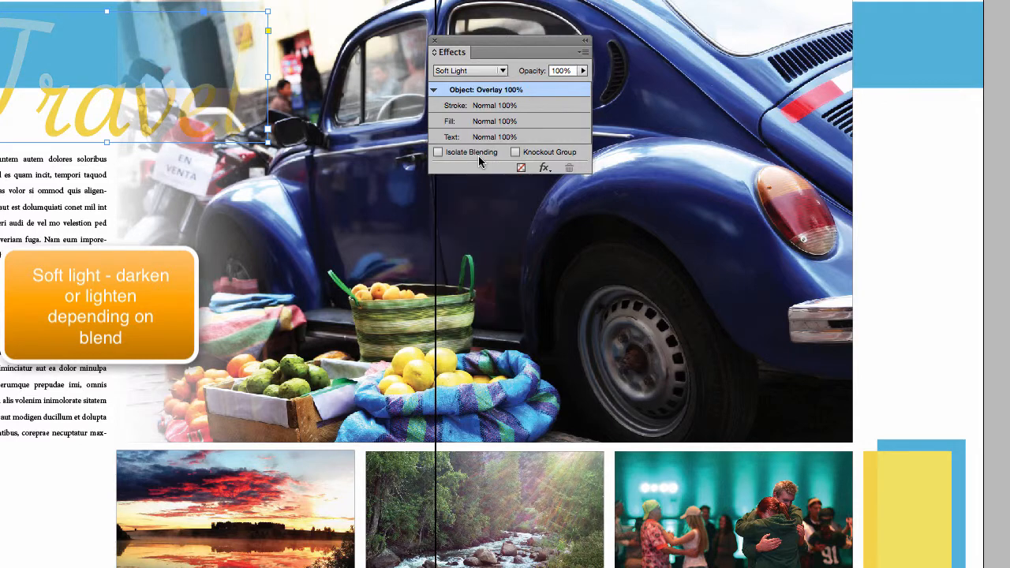
left_click(882, 473)
left_click(502, 71)
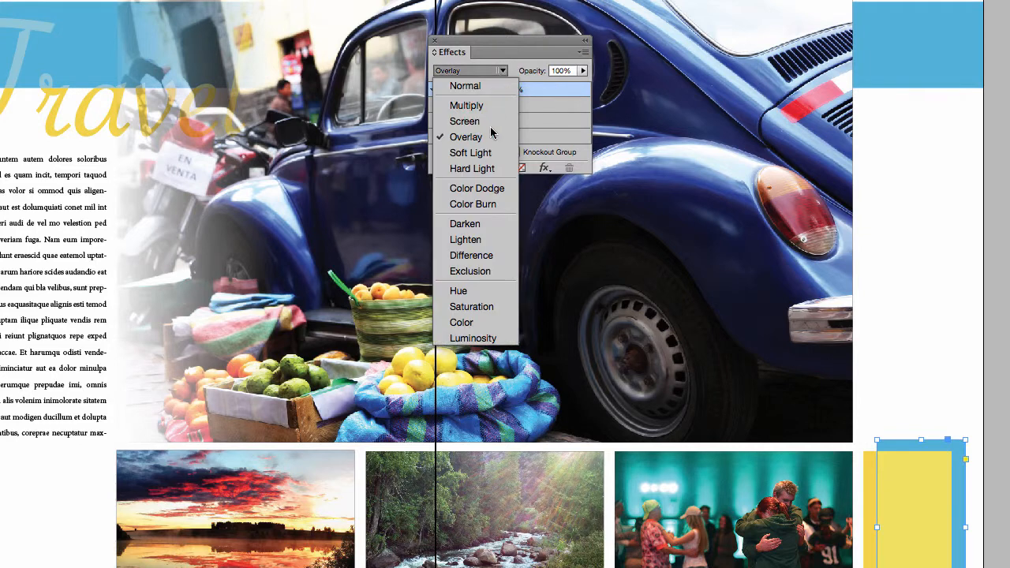
left_click(475, 149)
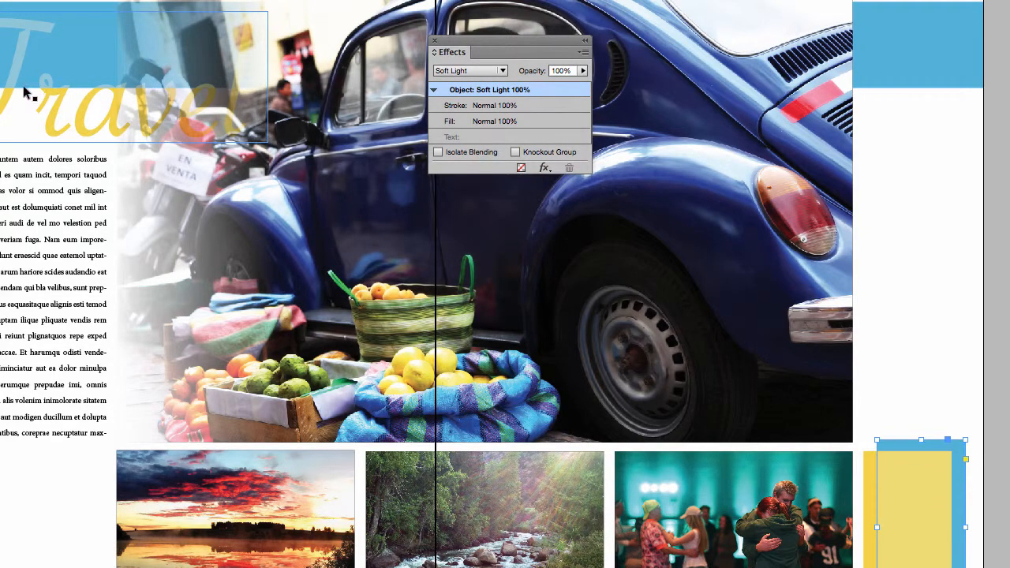
Step: Switch the overlapping blue rectangle and the Travel title to the Hard Light blending mode
left_click(503, 71)
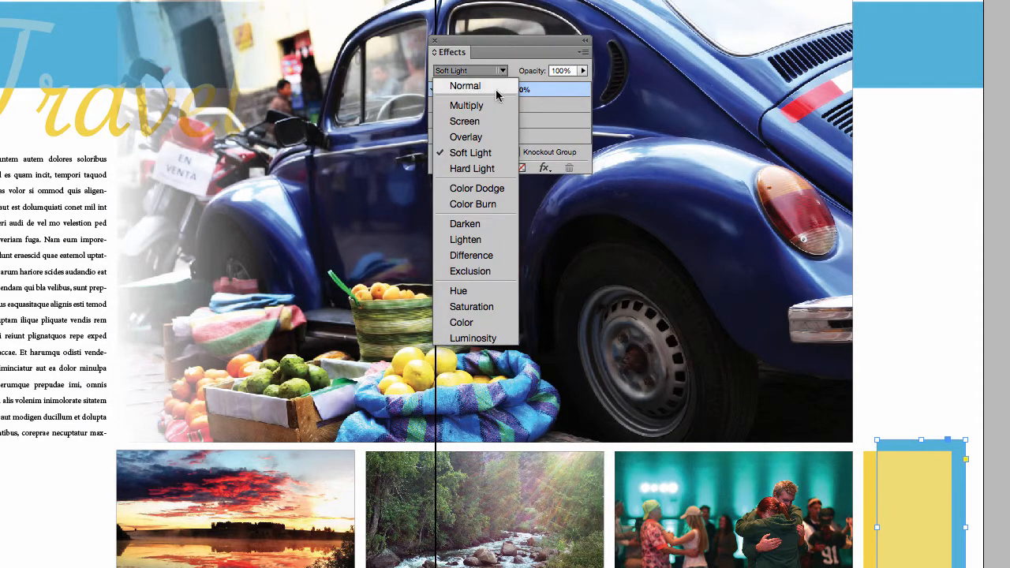
left_click(483, 168)
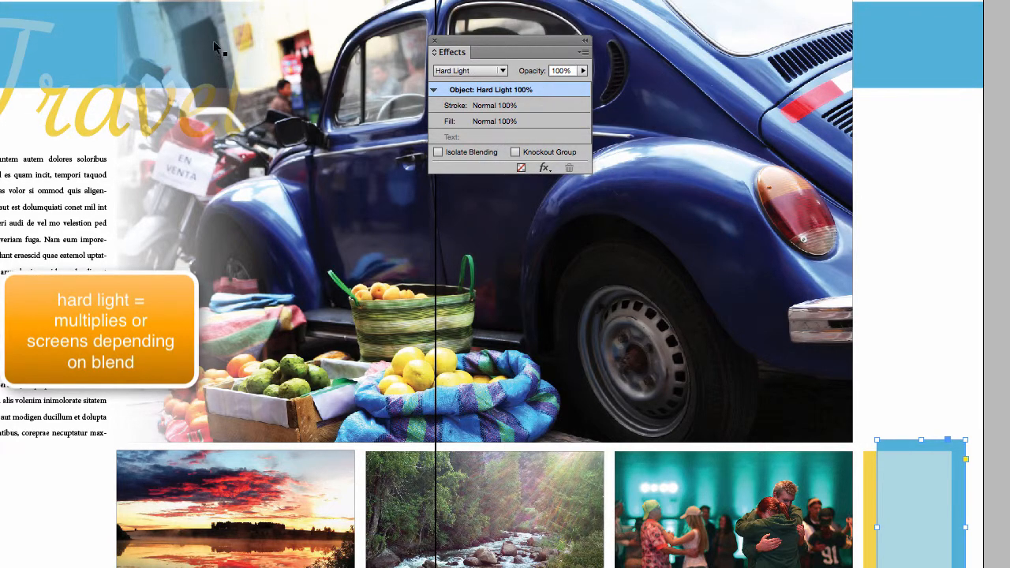
left_click(47, 72)
left_click(502, 70)
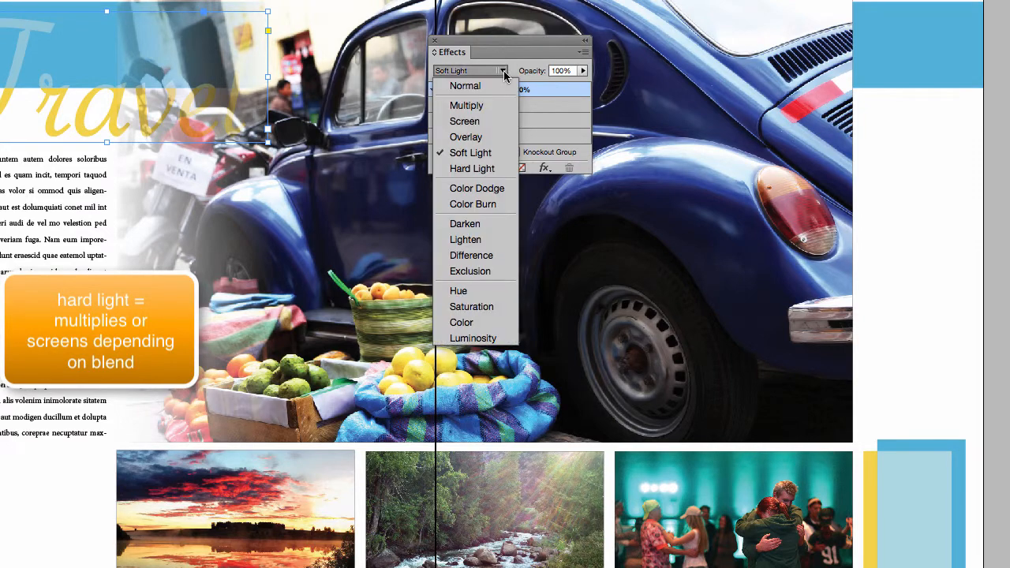
left_click(471, 168)
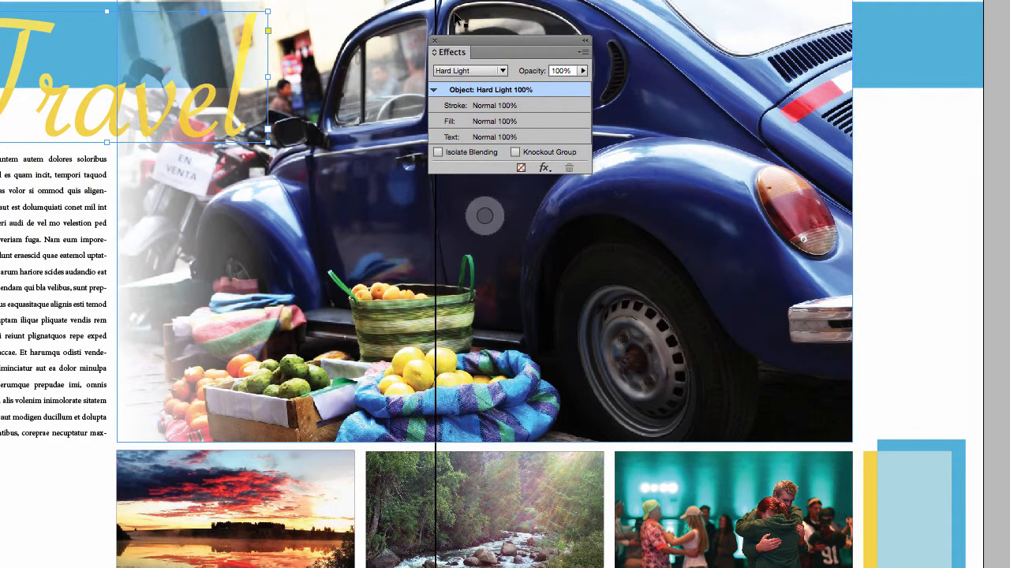
Step: Set the Travel title's blending mode to Color Dodge
left_click(496, 70)
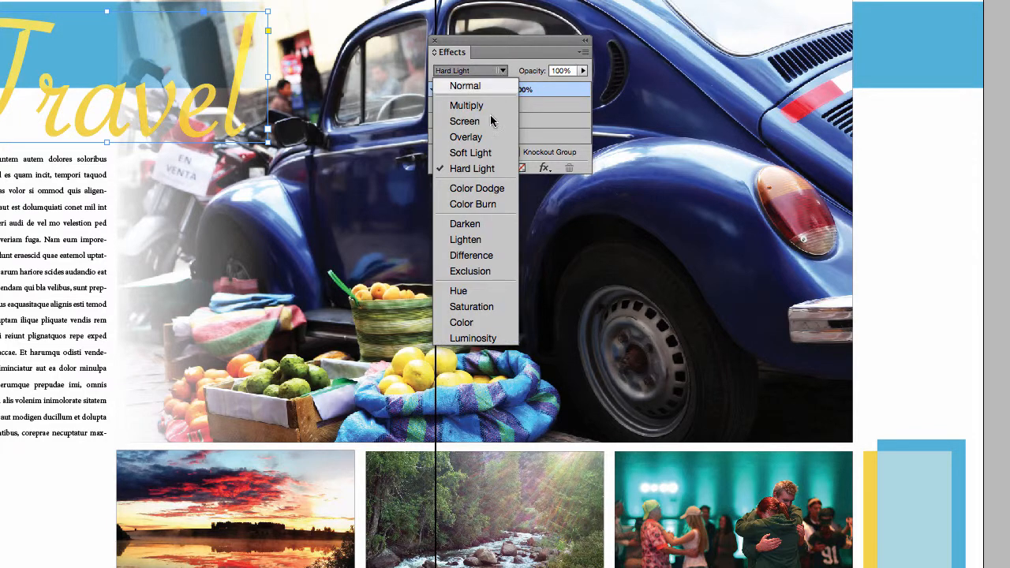
left_click(479, 189)
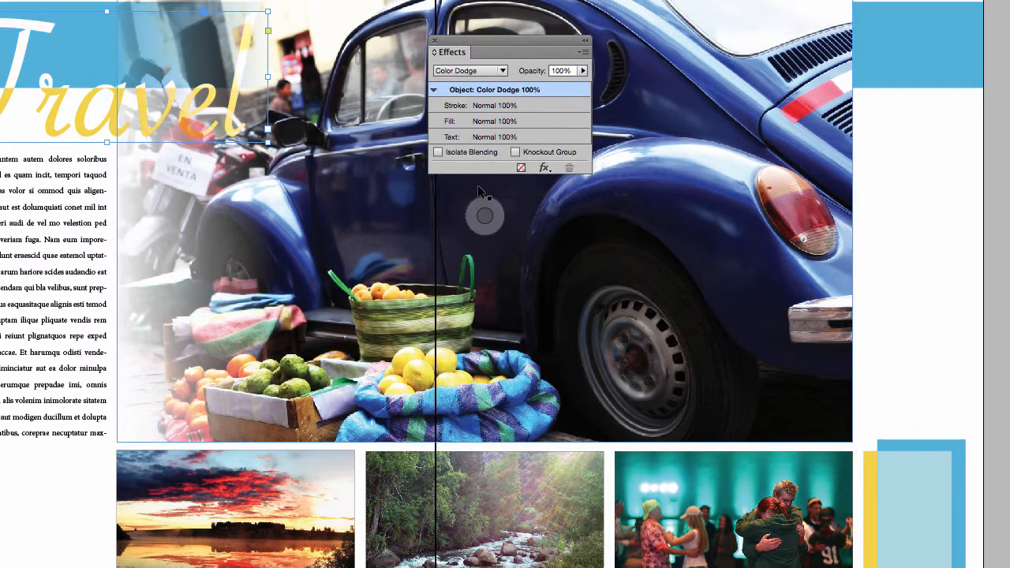
Step: Try Color Burn on the blue rectangle overlapping the yellow one, and set its blending mode to Darken
left_click(881, 455)
left_click(497, 70)
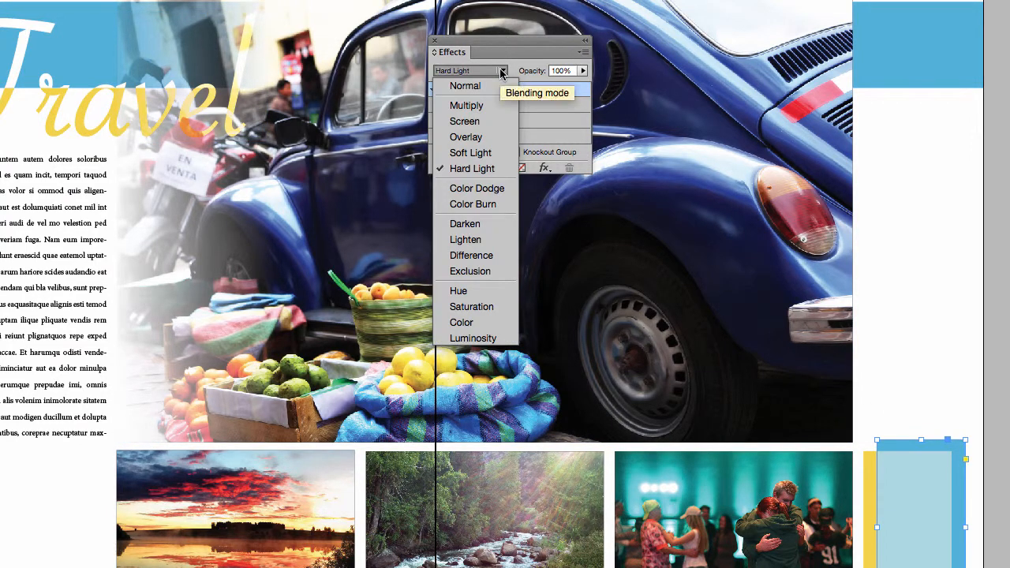
left_click(479, 206)
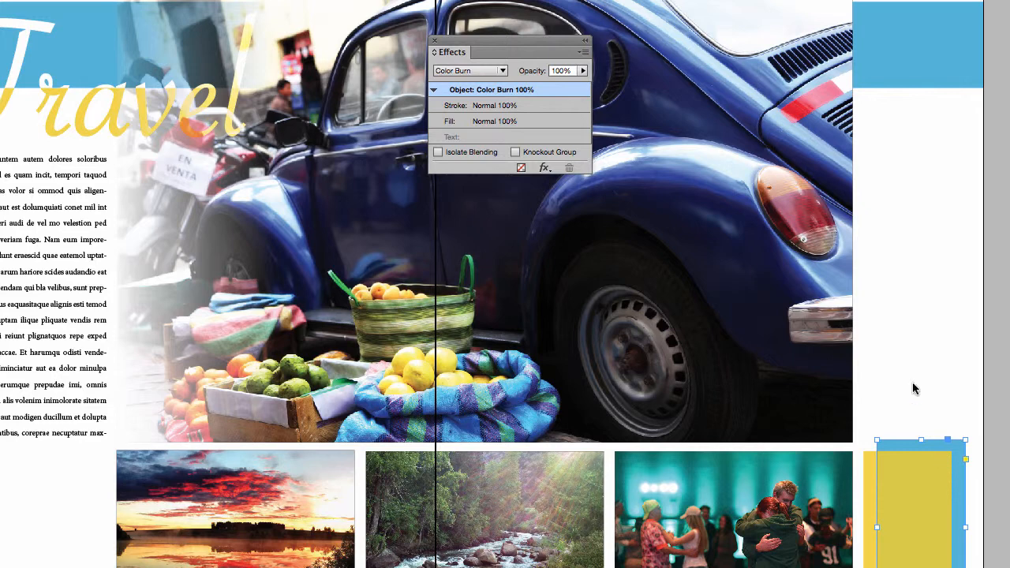
left_click(501, 71)
left_click(464, 224)
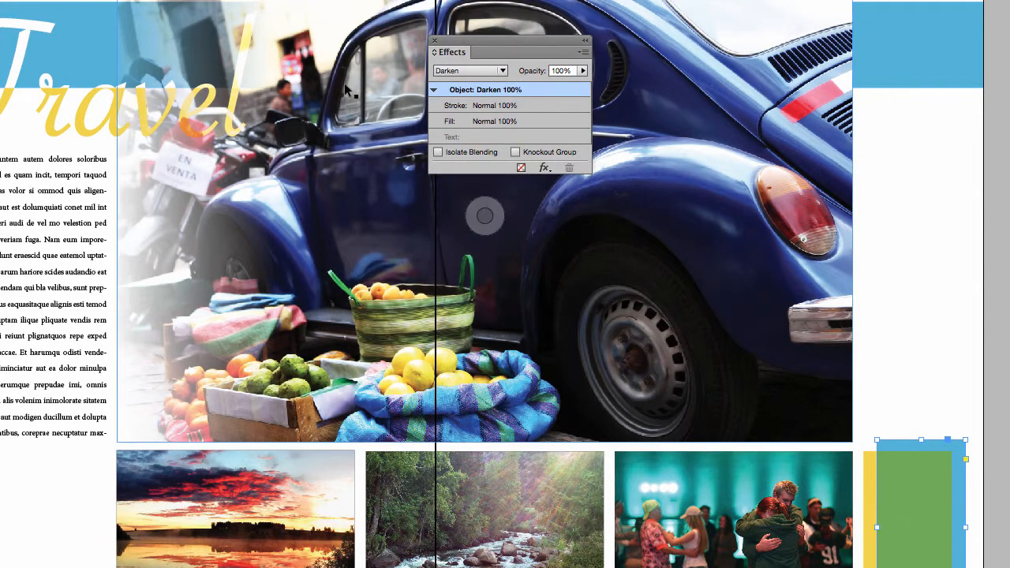
Step: Try the Lighten blending mode on the Travel title
left_click(12, 70)
left_click(501, 71)
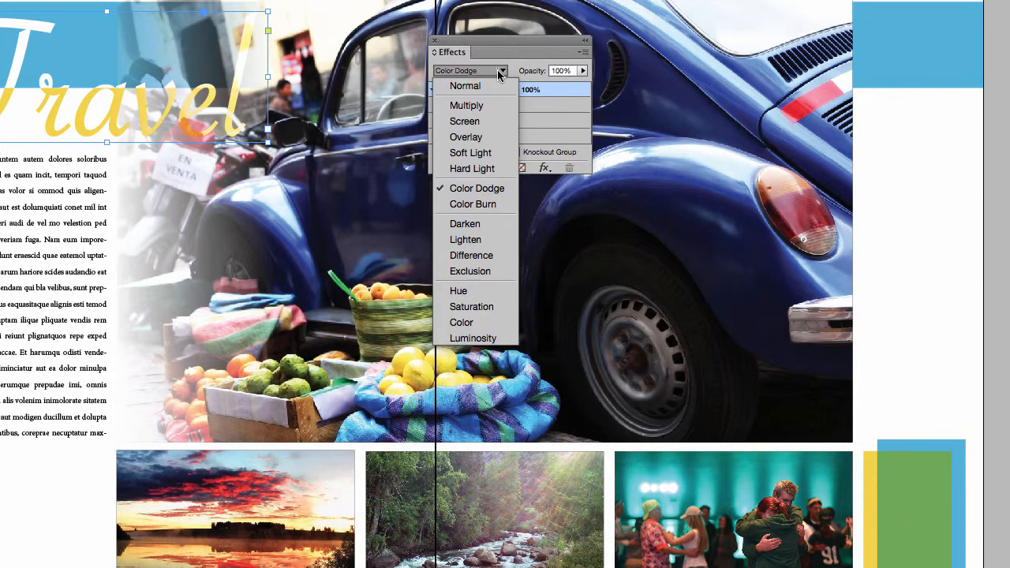
left_click(462, 239)
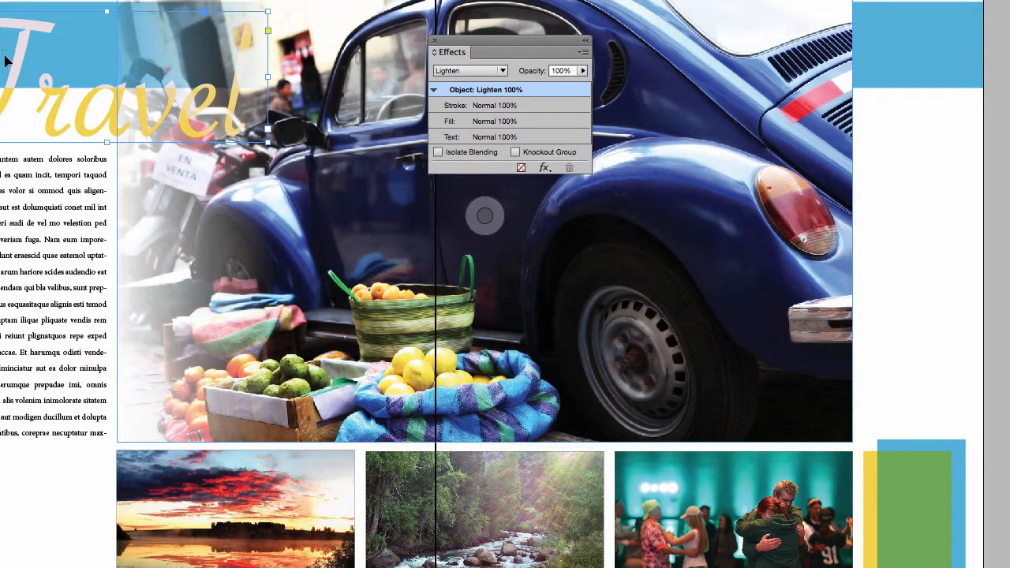
Step: Apply the Hue blending mode to the Travel title and to the blue rectangle overlapping the yellow one
left_click(473, 71)
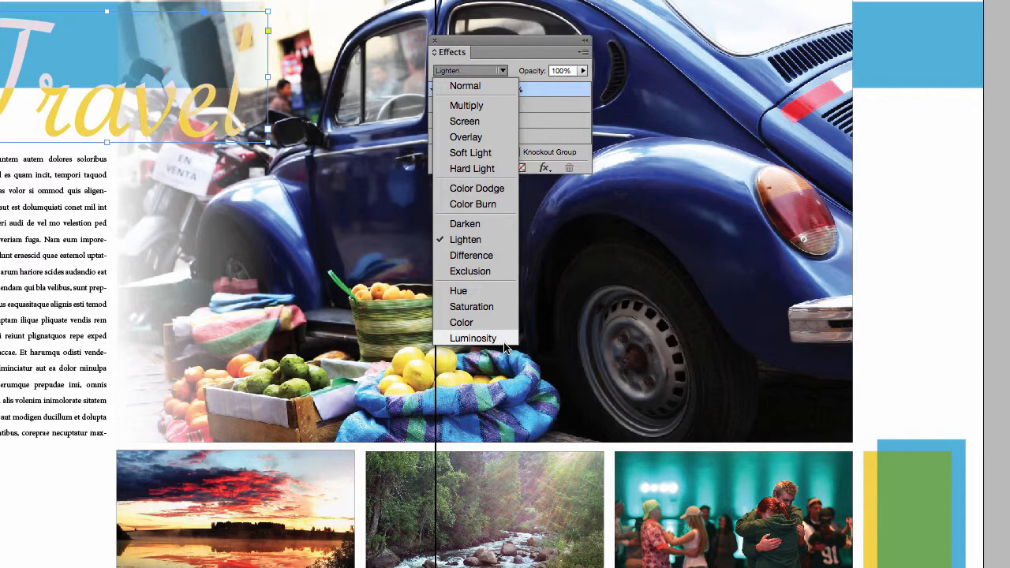
left_click(478, 291)
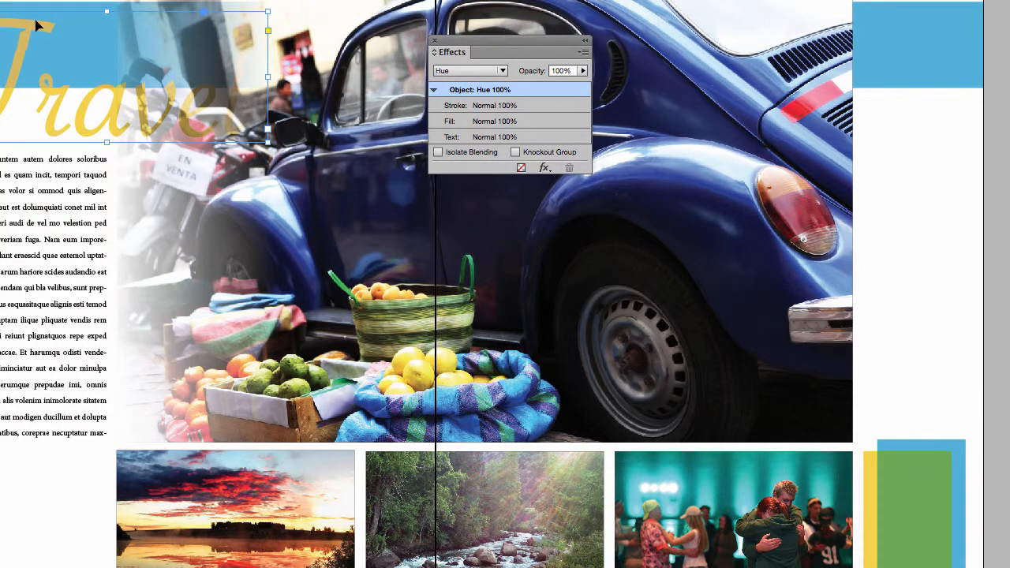
left_click(950, 547)
left_click(500, 73)
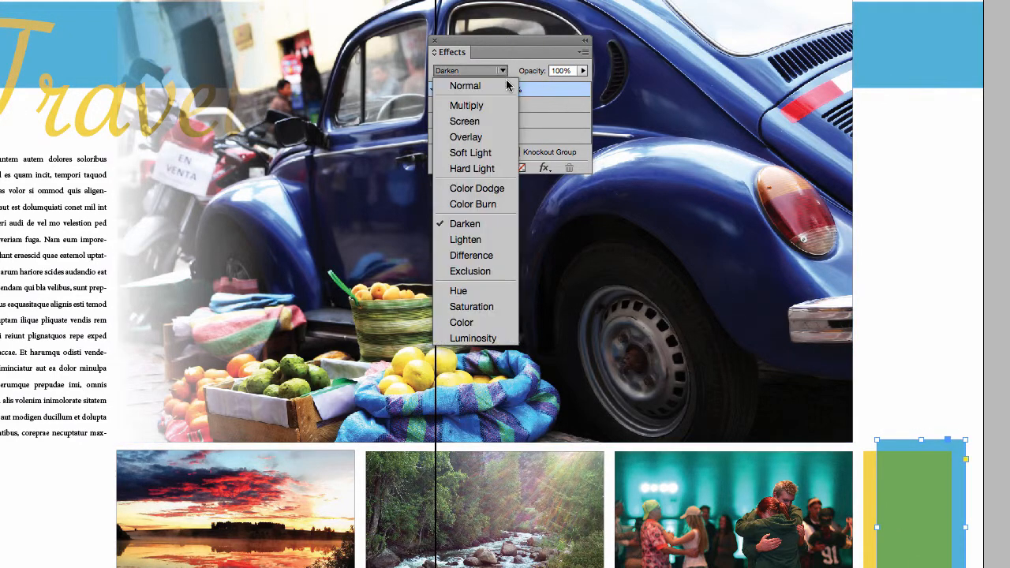
left_click(473, 289)
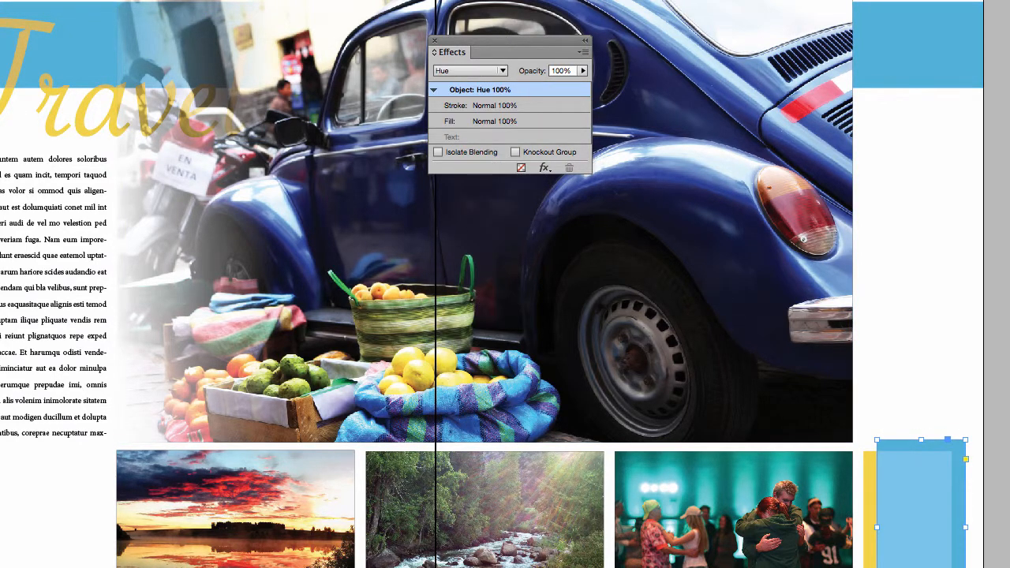
Step: Add a Drop Shadow effect with its default settings to the blue rectangle overlapping the yellow one
left_click(485, 215)
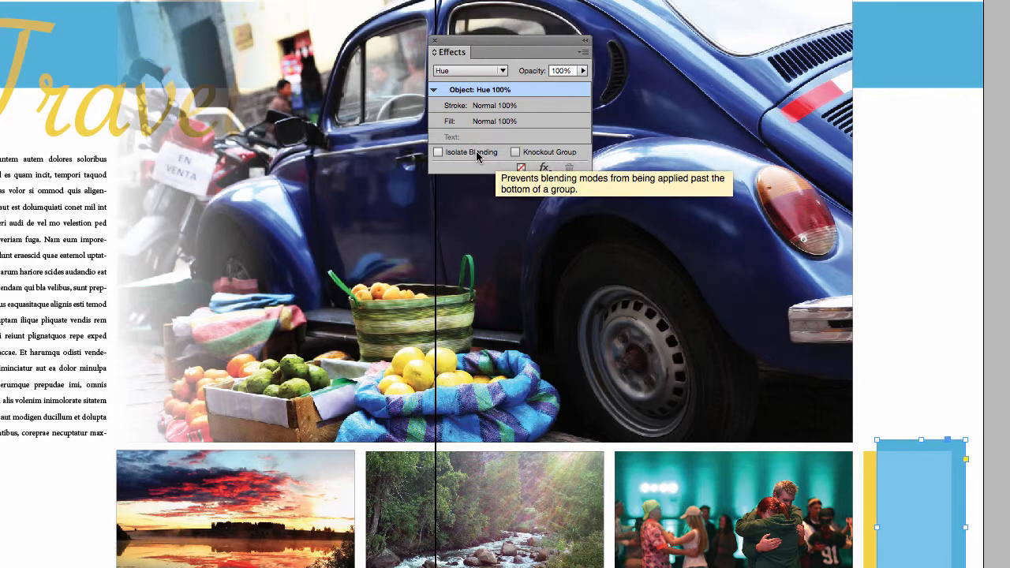
left_click(139, 92)
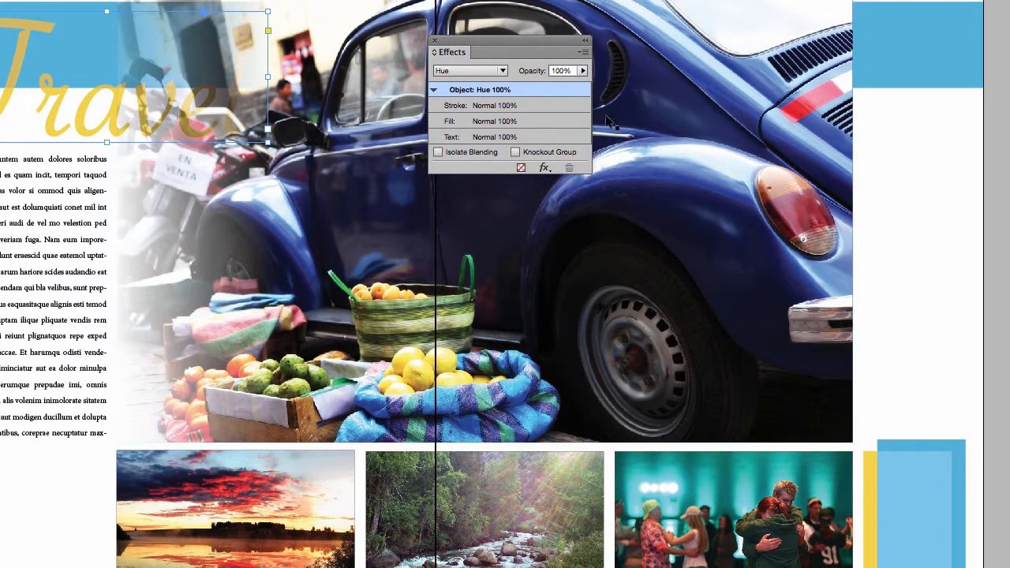
left_click(940, 509)
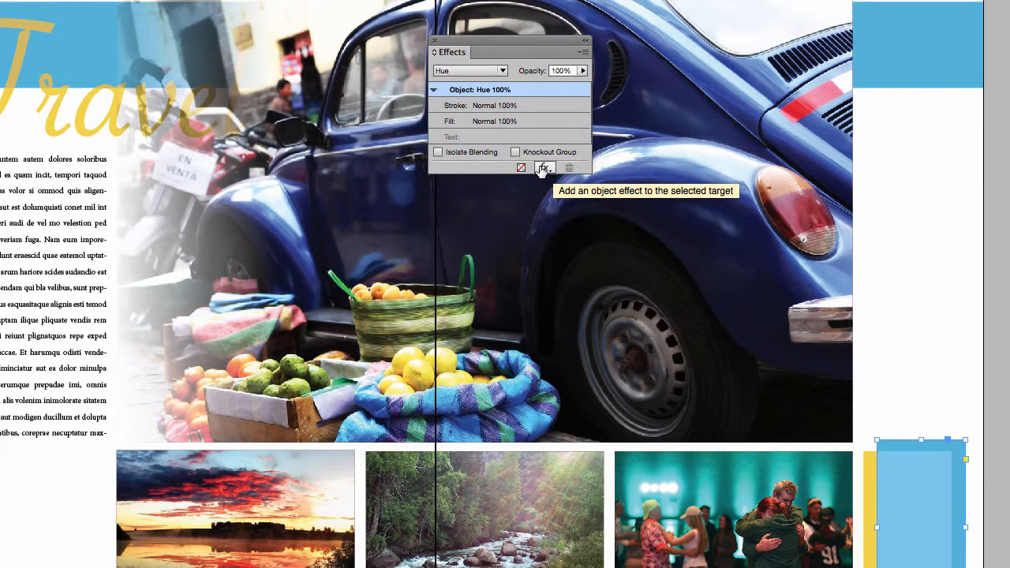
left_click(542, 168)
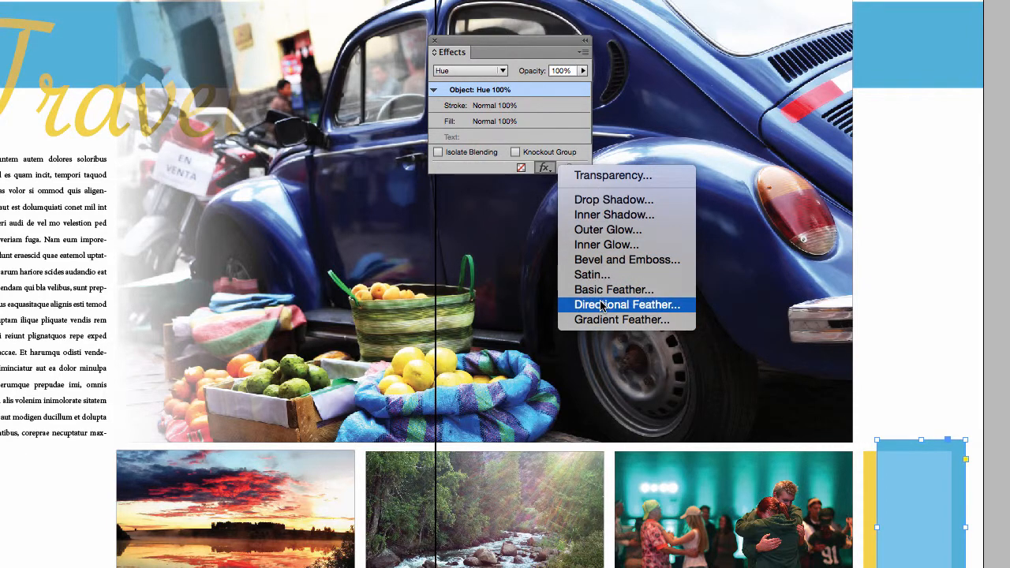
left_click(618, 203)
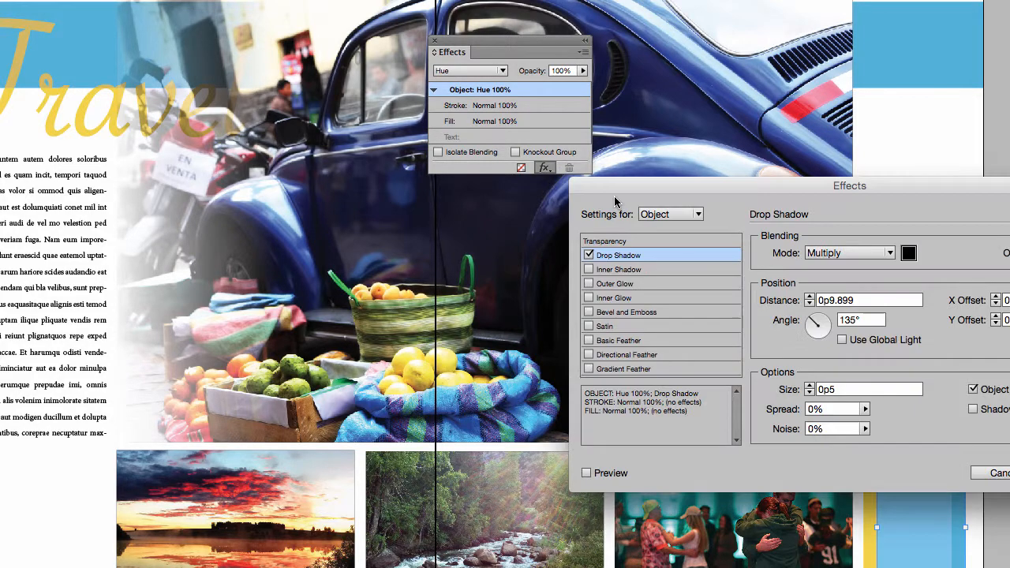
key("Return")
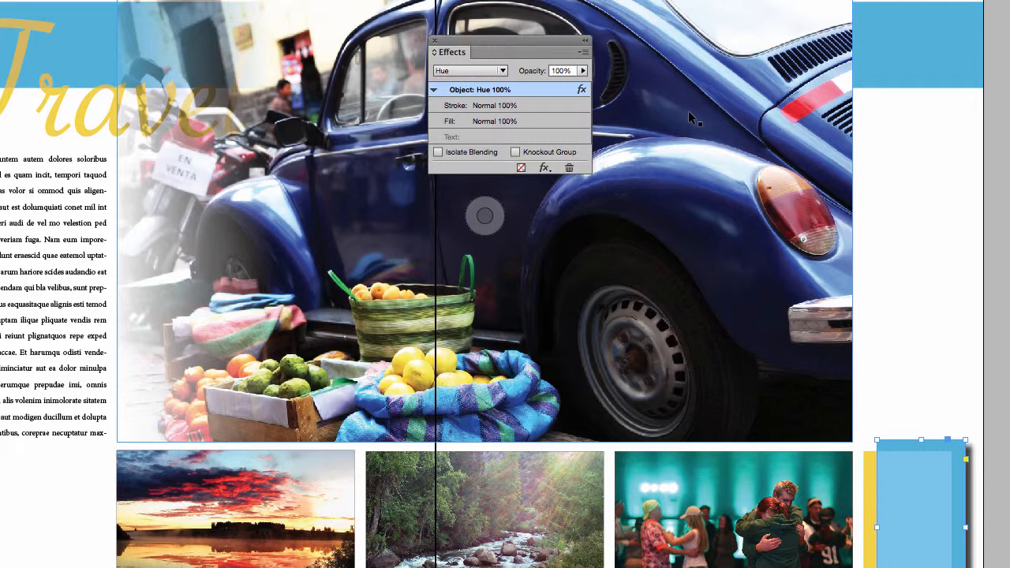
Step: Open the list of object effects for the blue rectangle
left_click(546, 168)
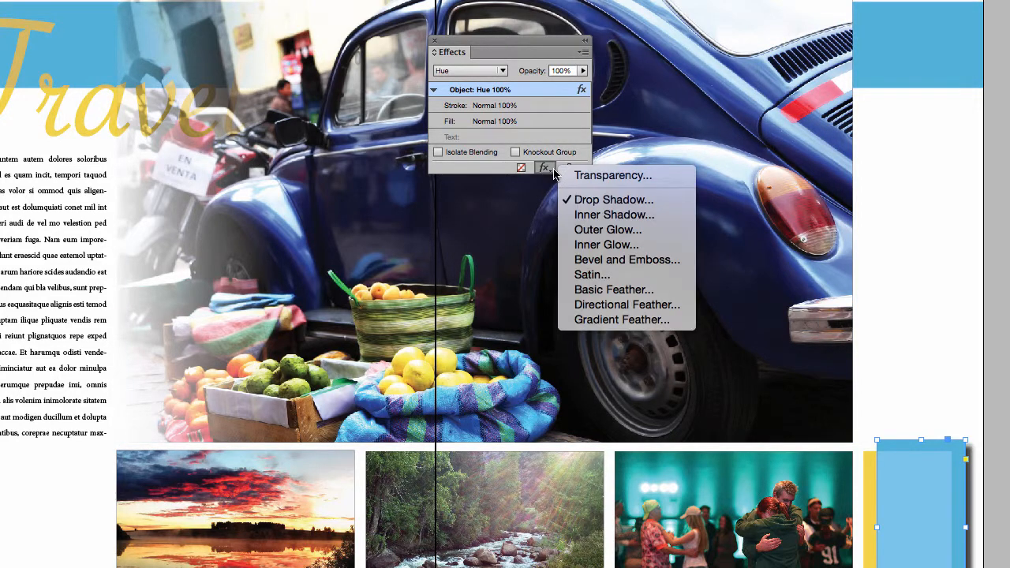